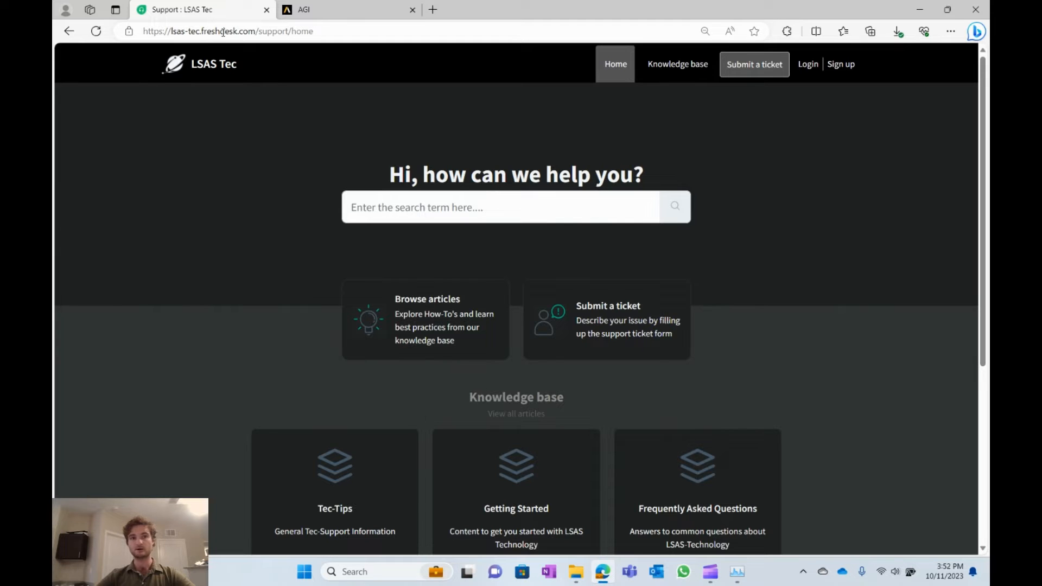
# Open the knowledge base article AGI Software Install and Local Licensing Instructions and read its four-step overview
pyautogui.click(654, 64)
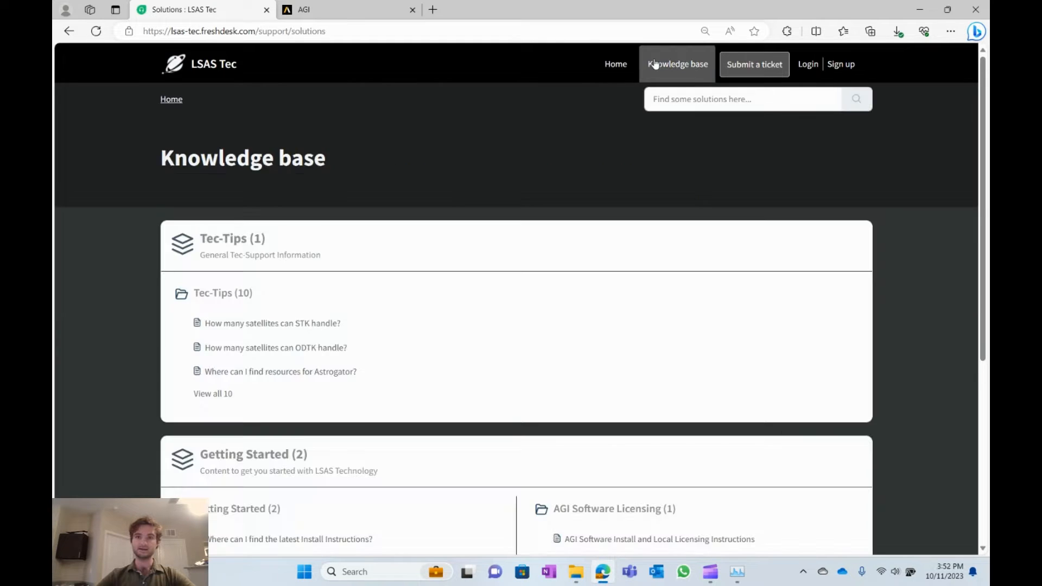
pyautogui.scroll(-1, 563, 130)
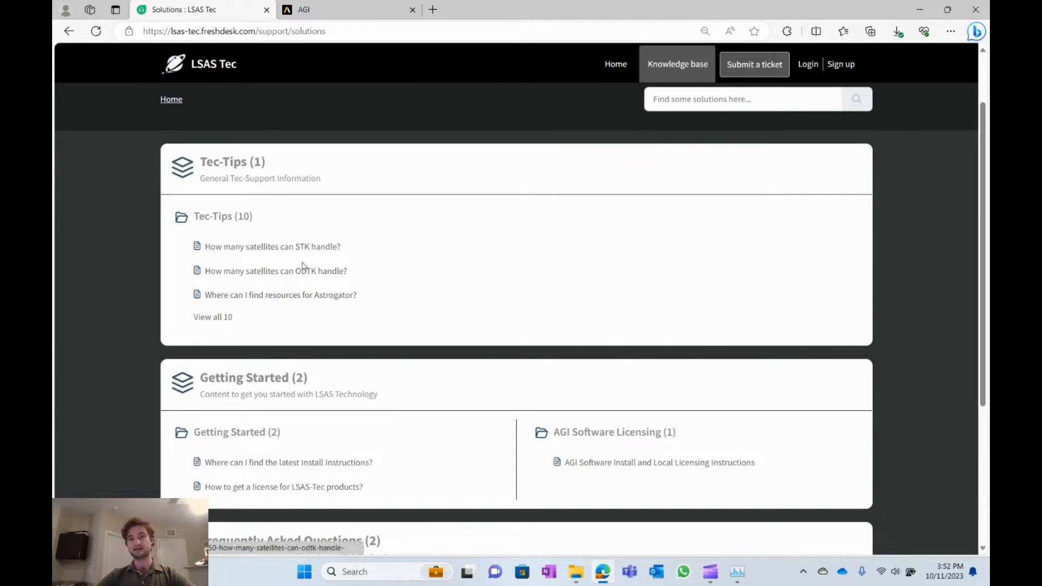
pyautogui.scroll(-2, 522, 228)
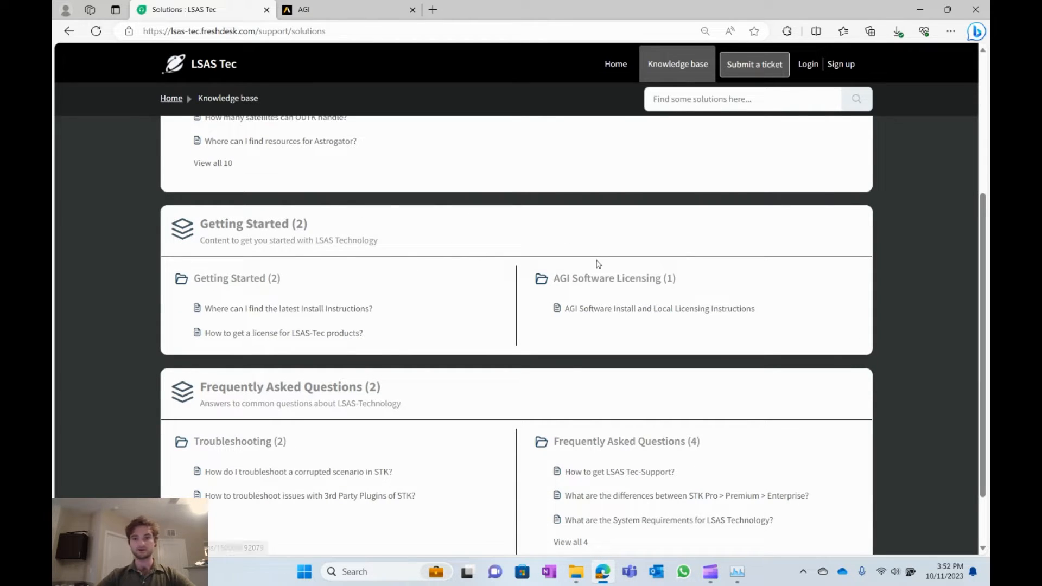
pyautogui.click(597, 312)
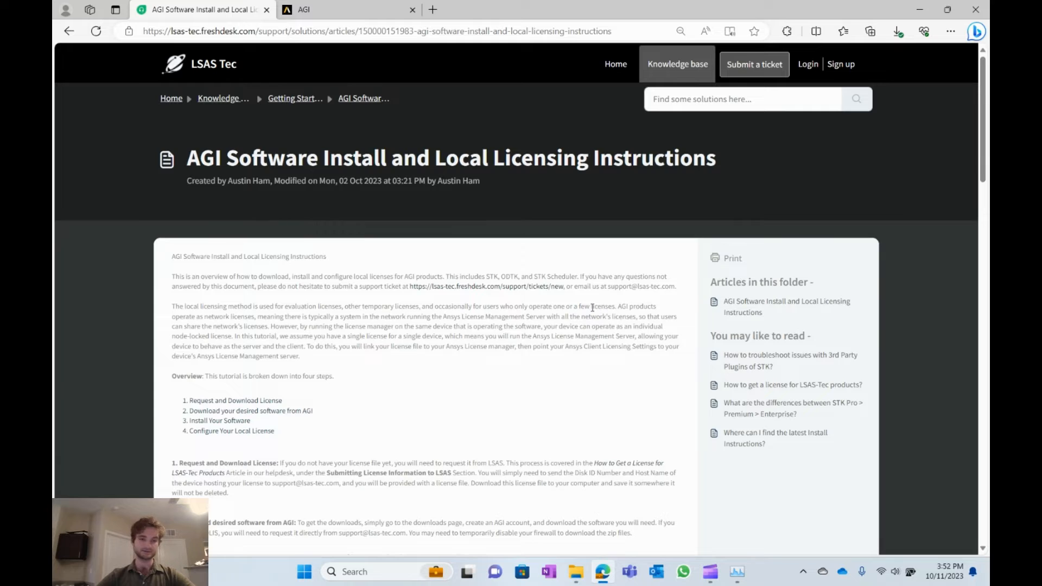
pyautogui.scroll(-3, 594, 311)
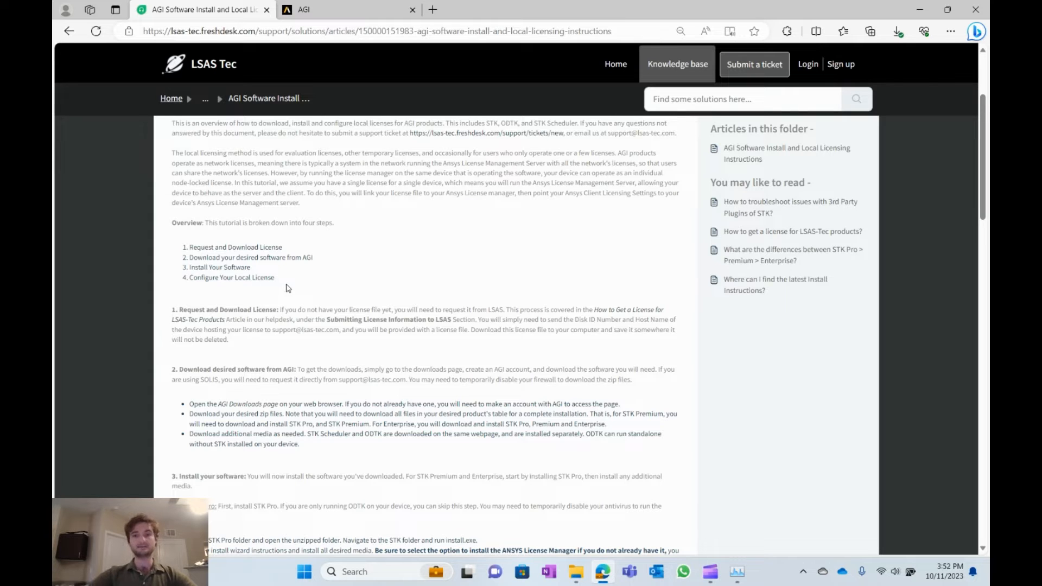
# Locate the AGI .lic license file in the Desktop folder in File Explorer, and return to the instructions article in the browser
pyautogui.click(576, 572)
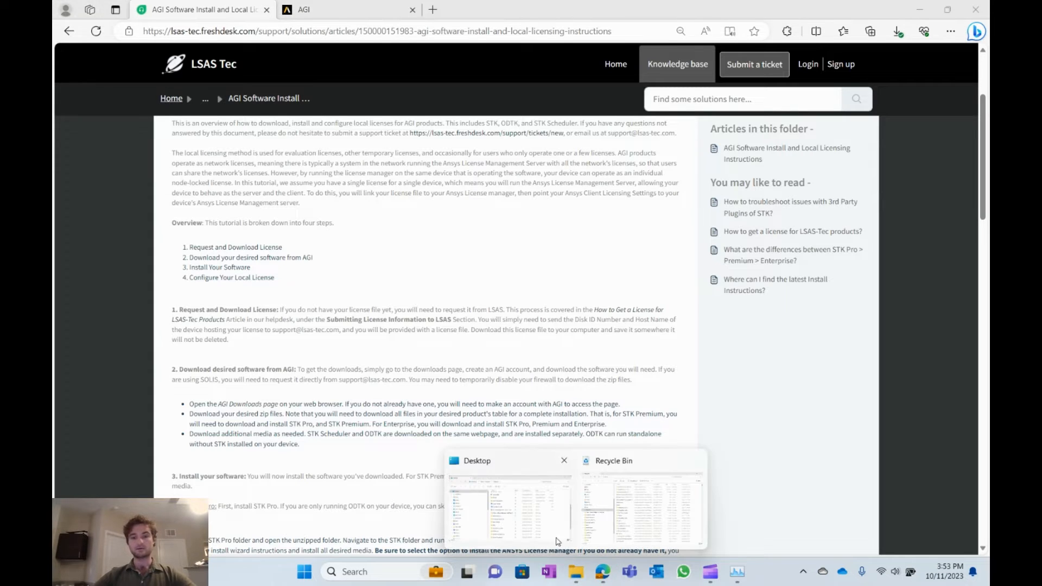
pyautogui.click(534, 505)
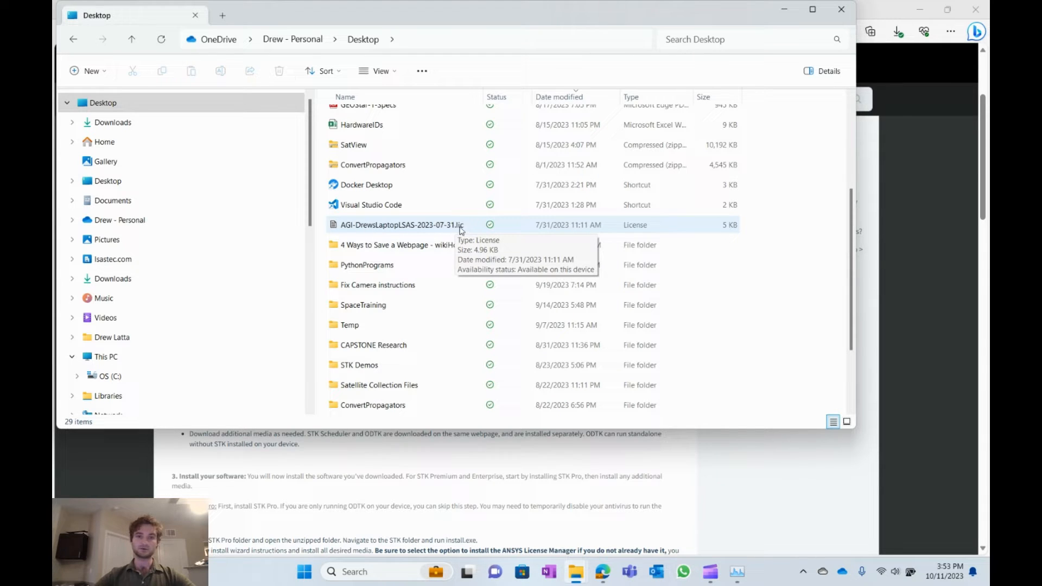
pyautogui.click(911, 253)
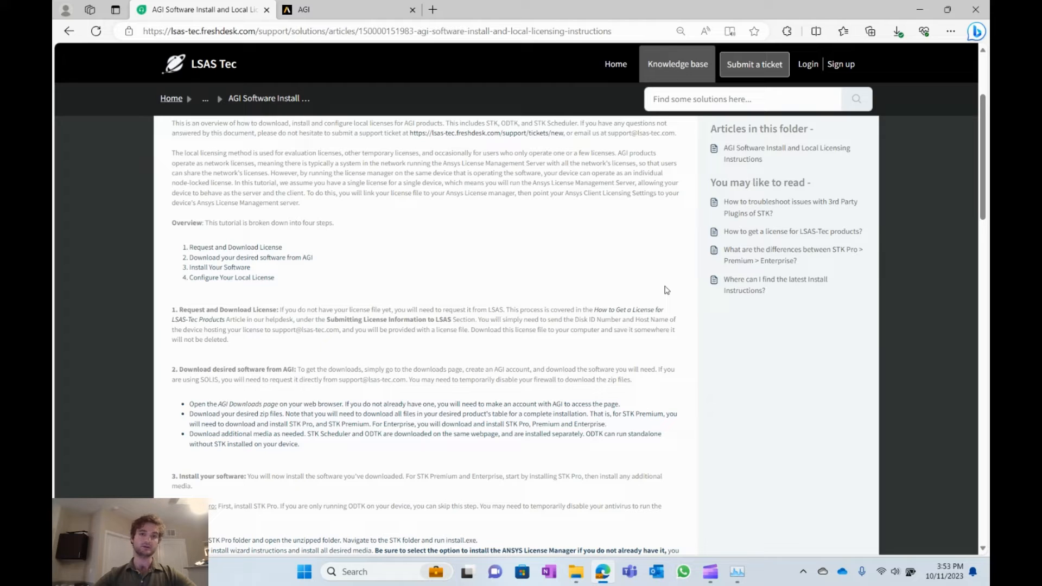
# Open the AGI Downloads page linked in the article's software download section in a separate tab, keeping only one copy of that page open
pyautogui.scroll(-1, 667, 290)
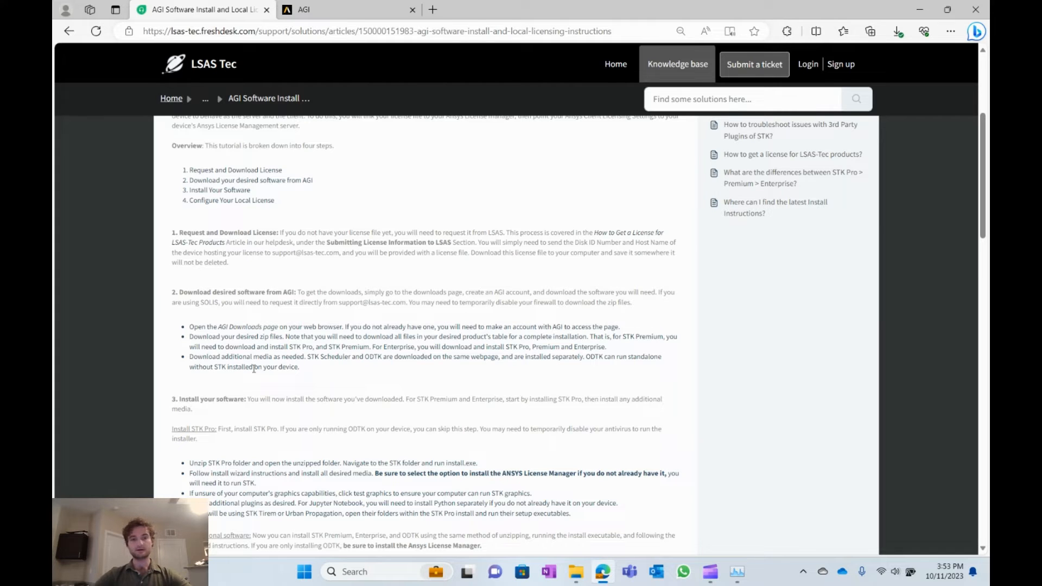
pyautogui.scroll(-1, 253, 368)
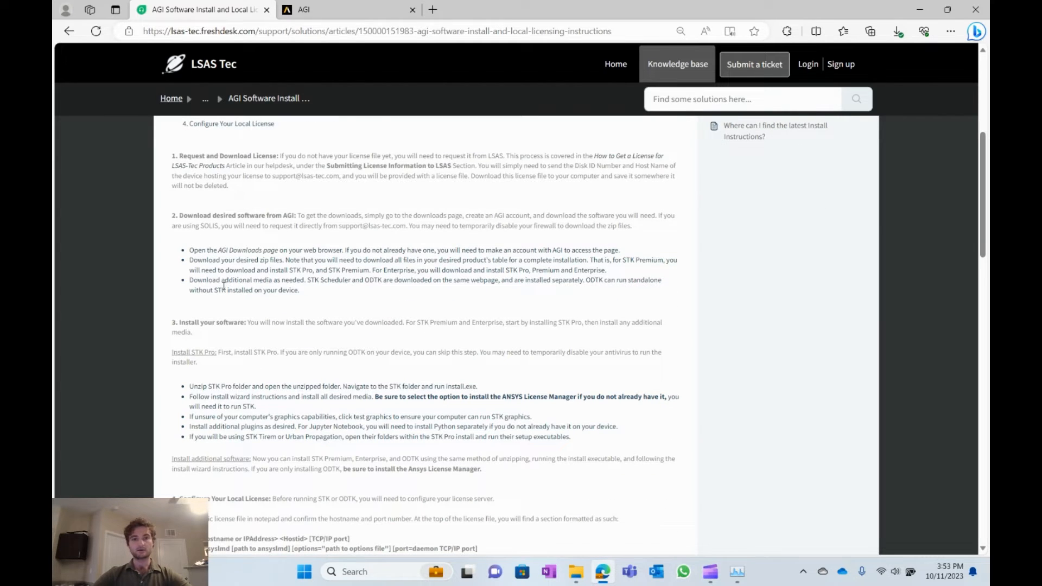
pyautogui.rightClick(239, 255)
pyautogui.click(267, 263)
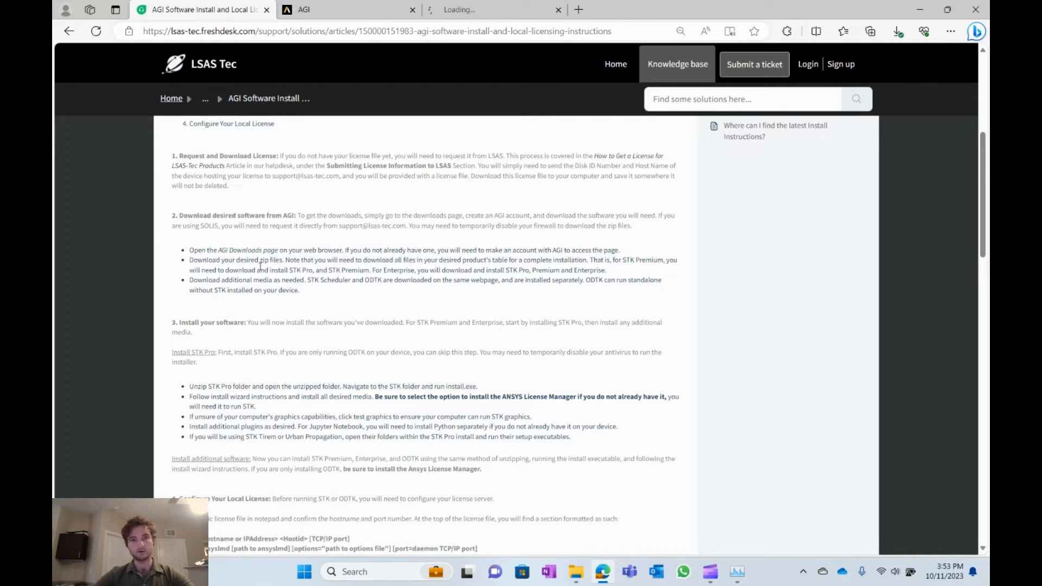
pyautogui.click(401, 12)
pyautogui.click(412, 9)
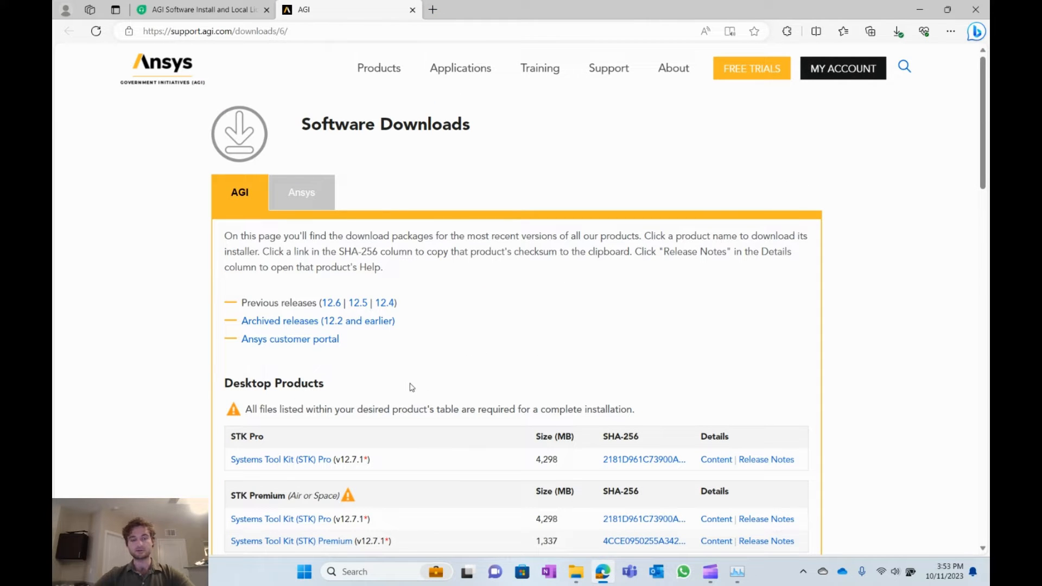
# Download the v12.7.1 packages Systems Tool Kit (STK) Pro and STK Premium from the STK Premium table, and check the browser's downloads list
pyautogui.scroll(-4, 411, 387)
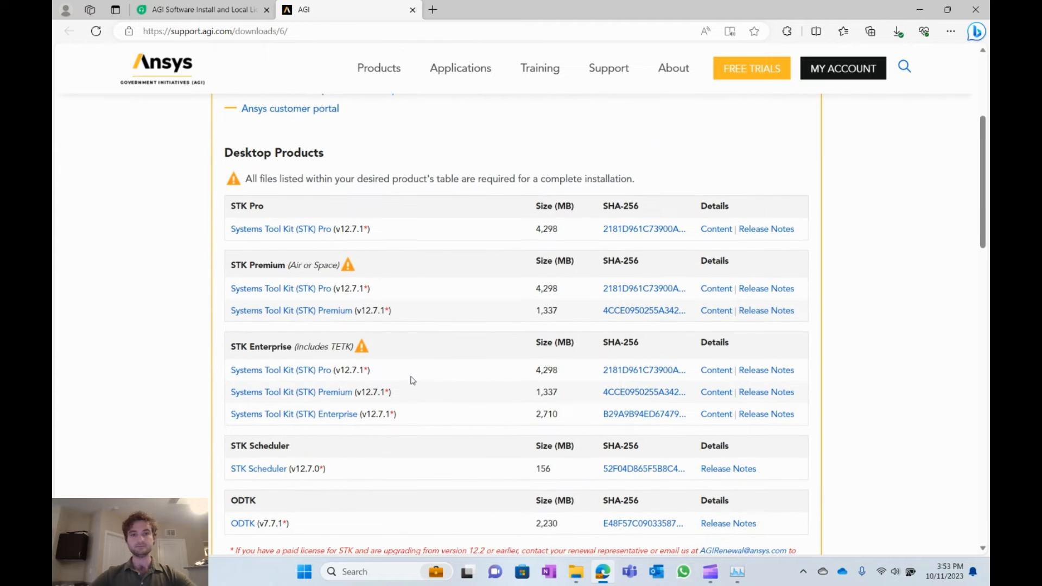
pyautogui.scroll(-1, 413, 377)
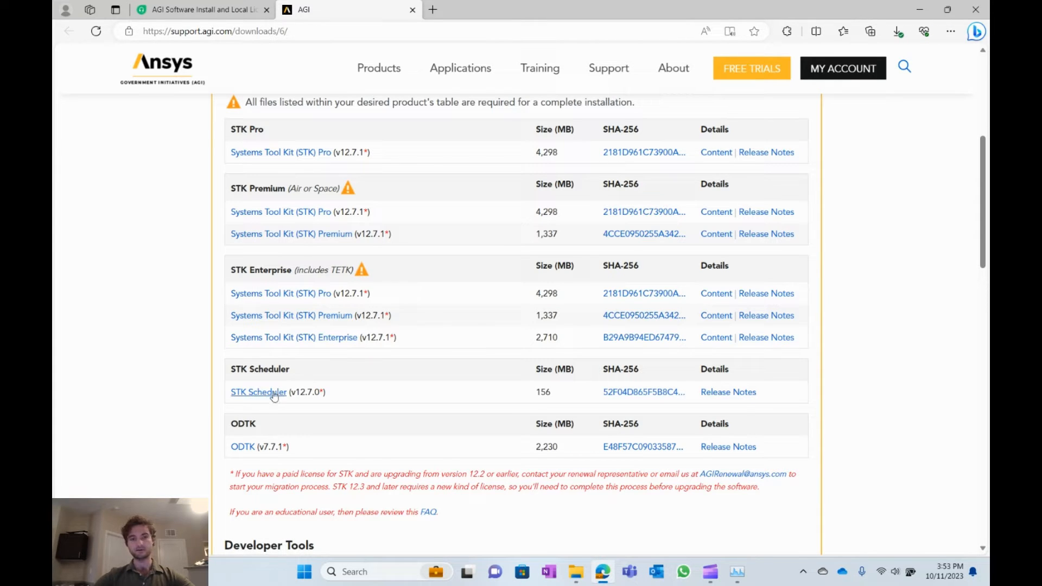
pyautogui.moveTo(983, 211); pyautogui.dragTo(956, 412)
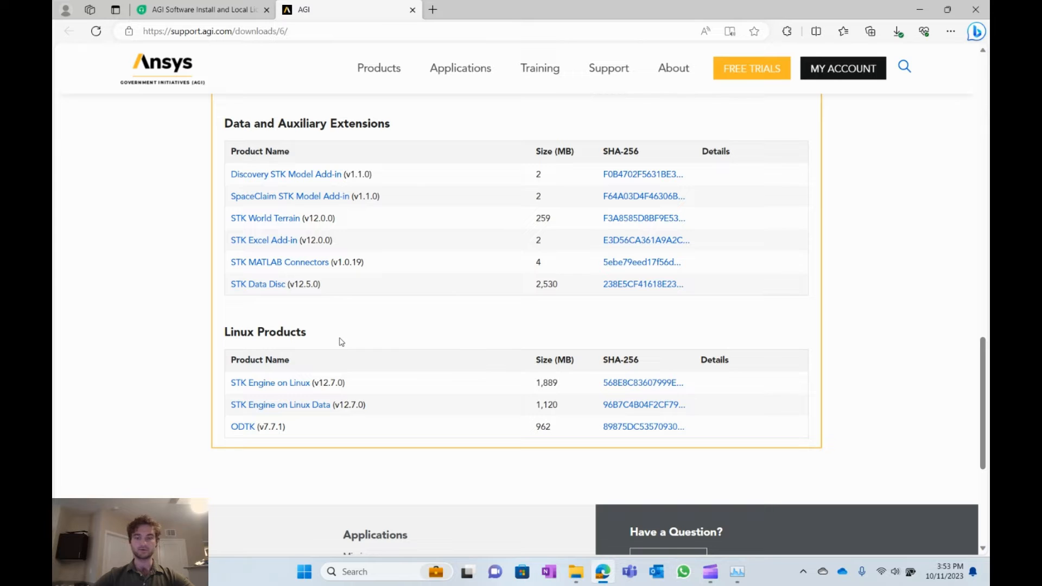
pyautogui.scroll(15, 273, 427)
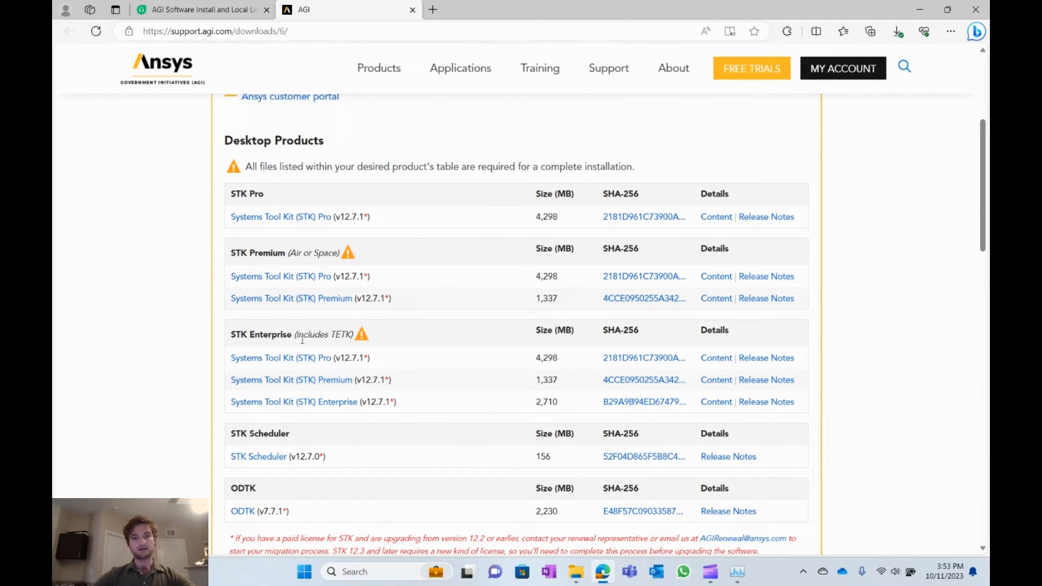
pyautogui.rightClick(306, 277)
pyautogui.click(331, 289)
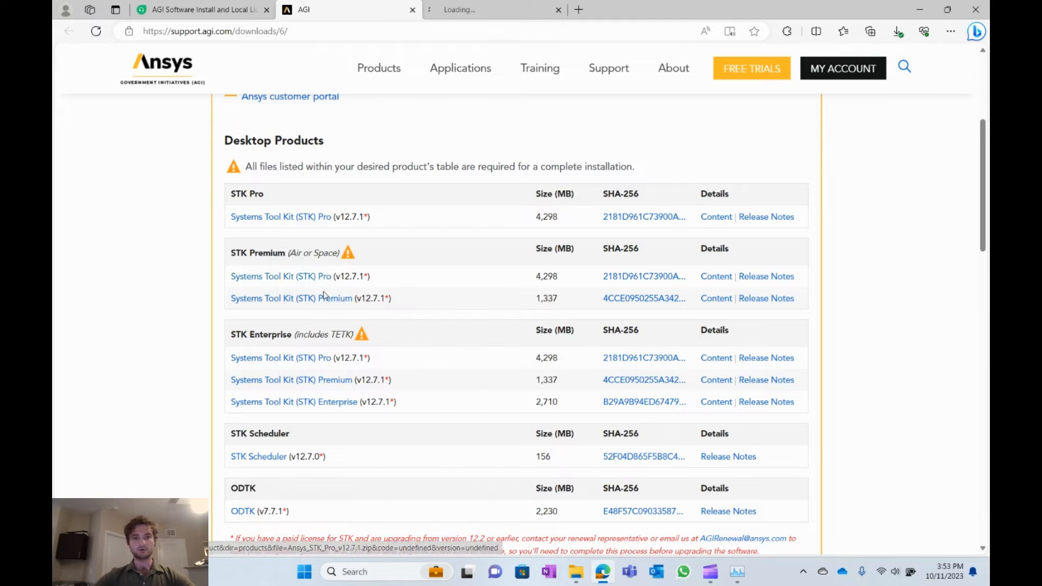
pyautogui.rightClick(321, 303)
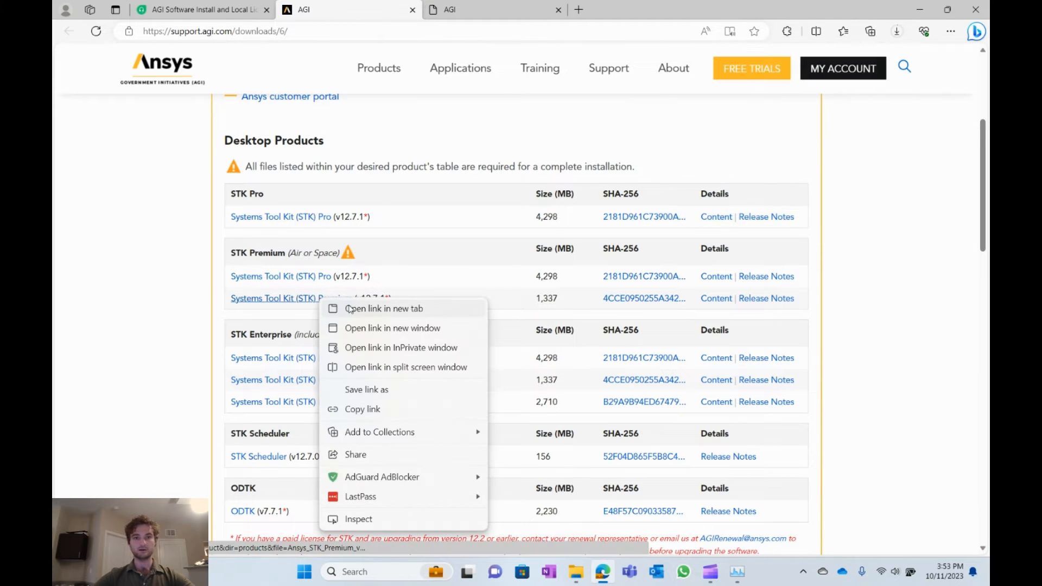
pyautogui.click(352, 308)
pyautogui.click(529, 4)
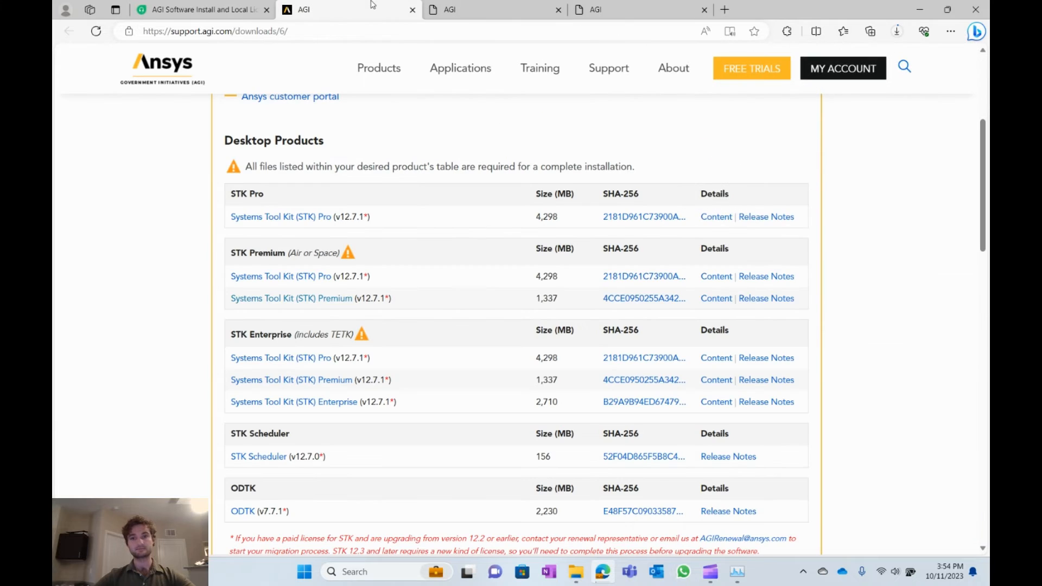
pyautogui.click(896, 31)
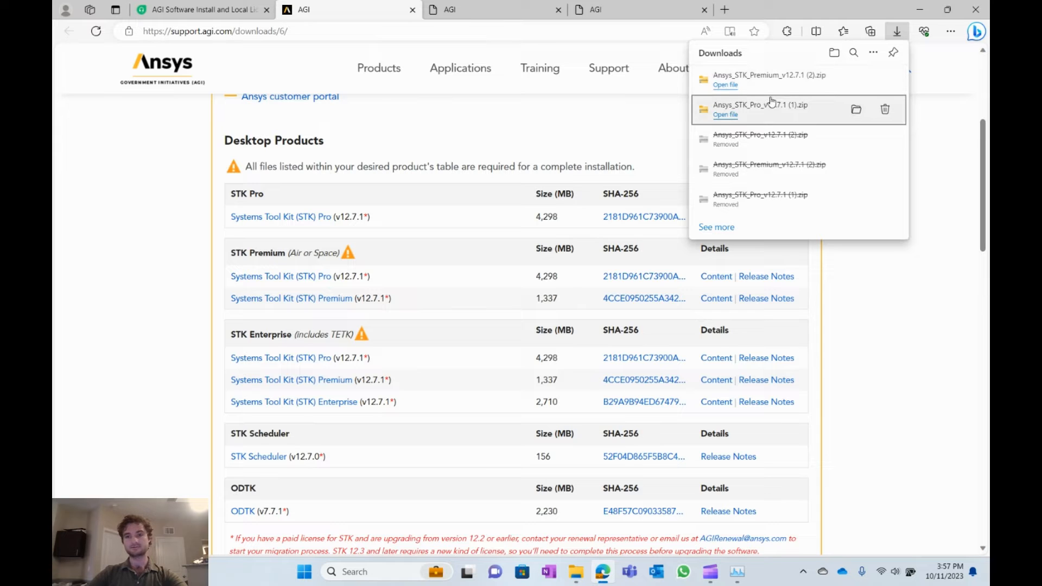
# Extract the Ansys_STK_Pro_v12.7.1 (1) zip file in the Downloads folder using File Explorer
pyautogui.click(575, 571)
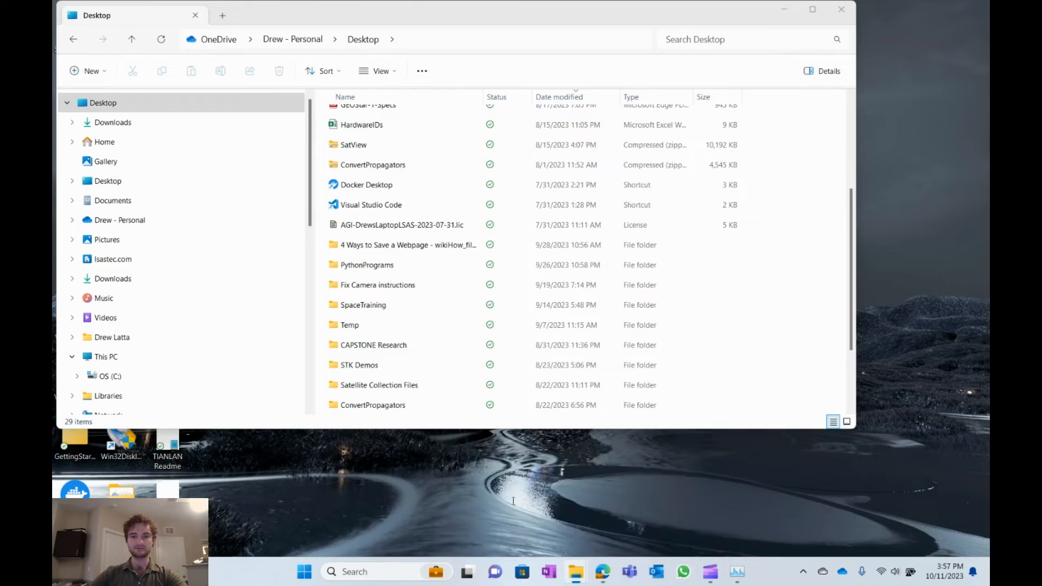
pyautogui.click(536, 530)
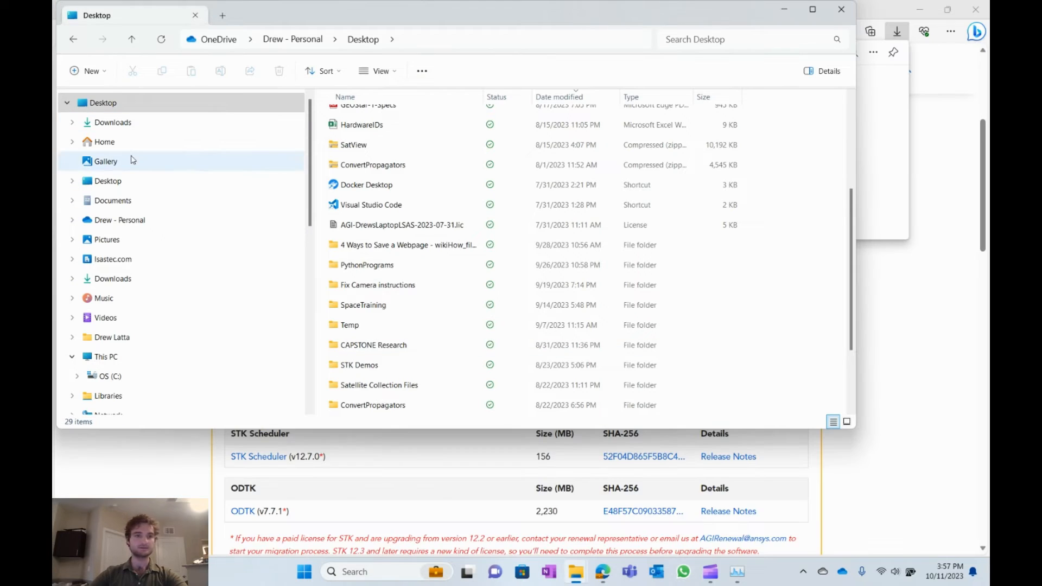
pyautogui.click(129, 124)
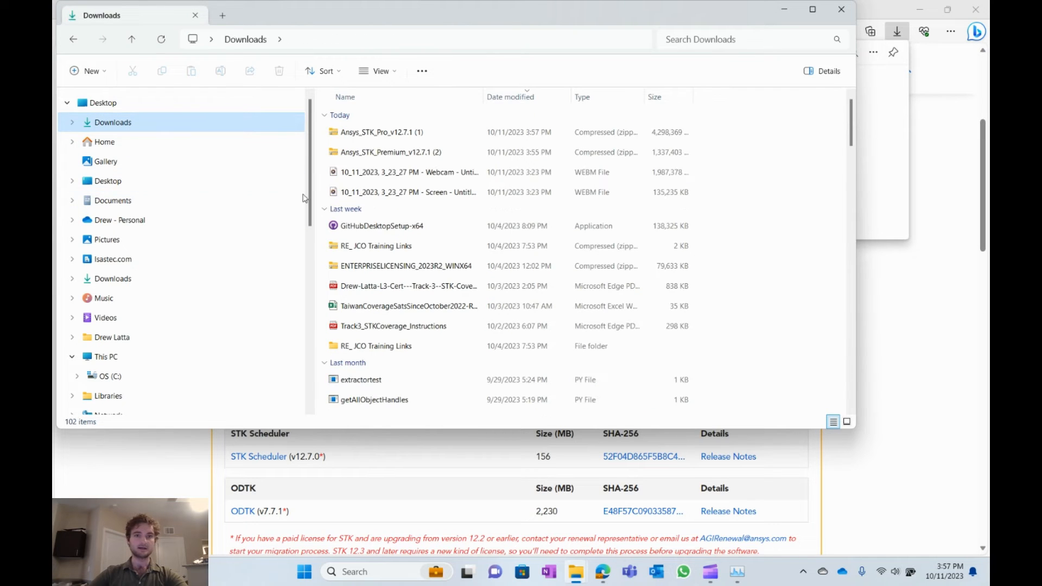
pyautogui.click(419, 132)
pyautogui.rightClick(409, 133)
pyautogui.click(454, 271)
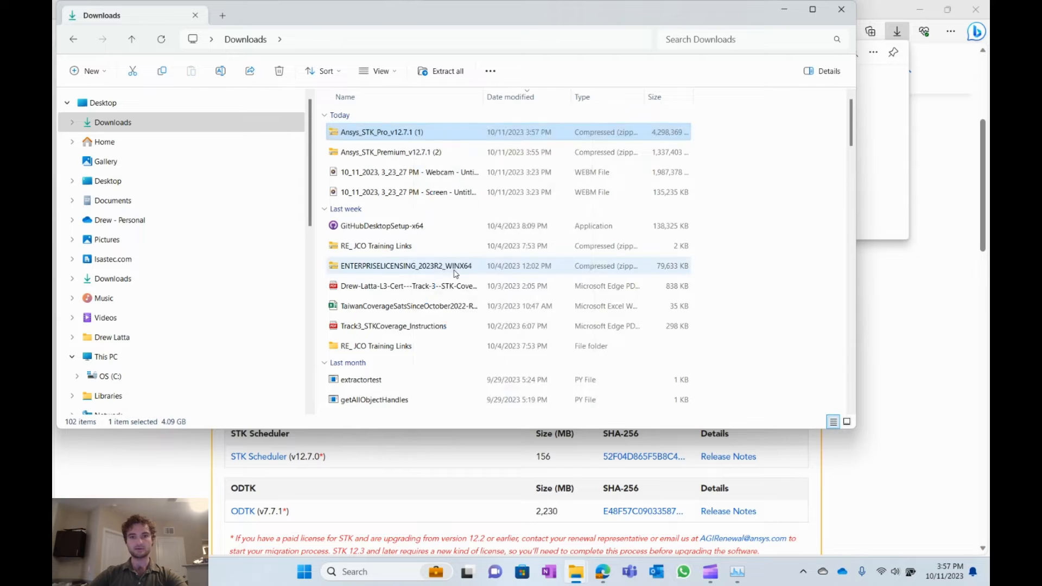
pyautogui.click(613, 408)
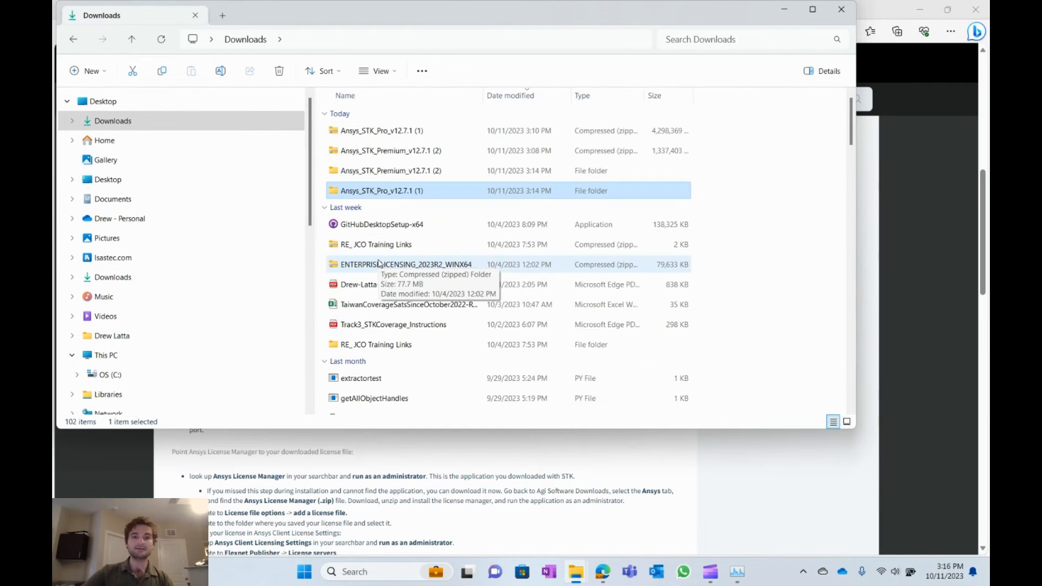
# Run the install application from the extracted STK_v12.7.1 folder and start installing STK 12 with the Ansys License Manager included
pyautogui.doubleClick(408, 192)
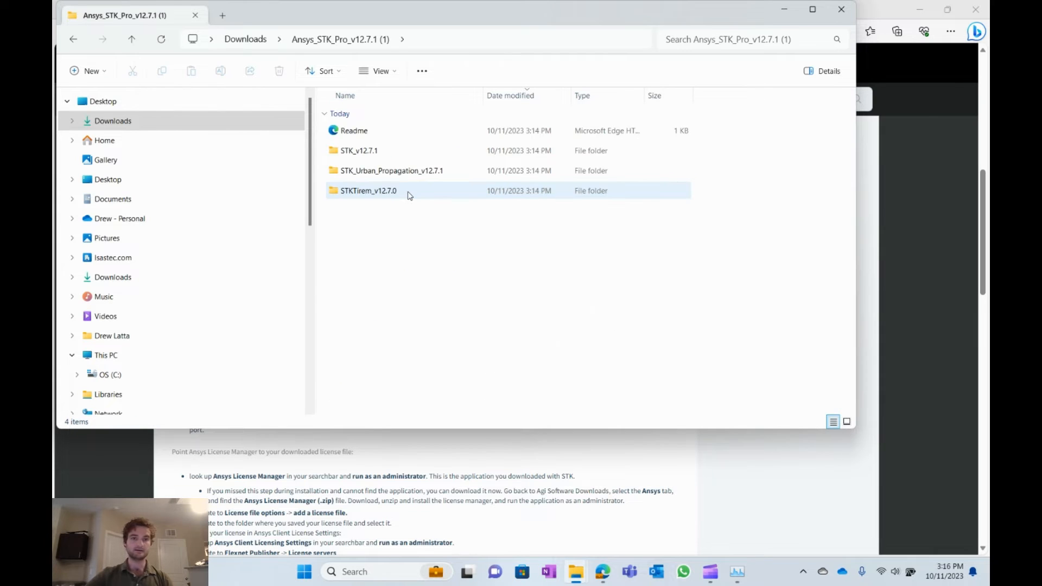
pyautogui.doubleClick(381, 151)
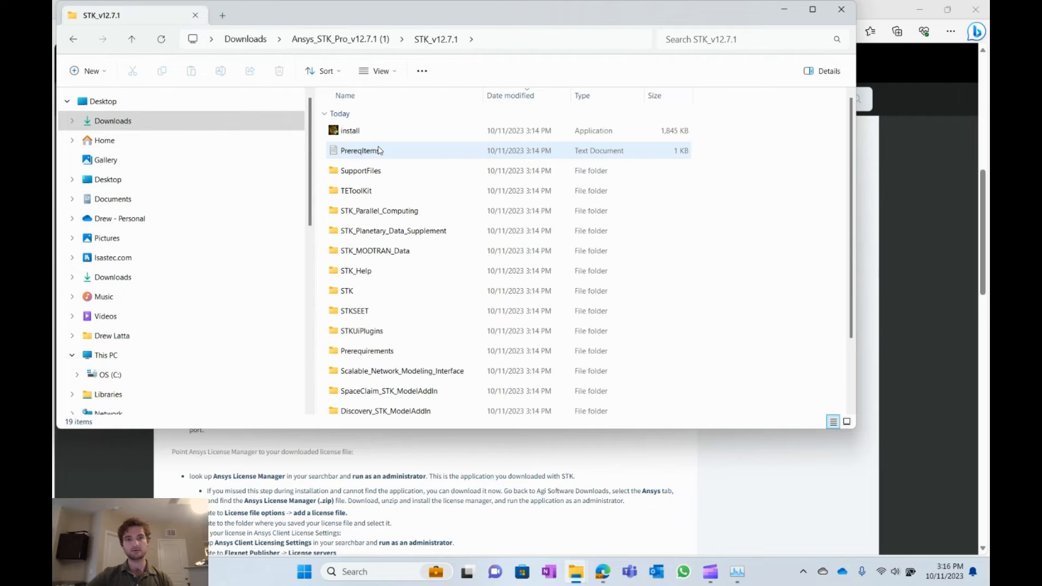
pyautogui.click(381, 132)
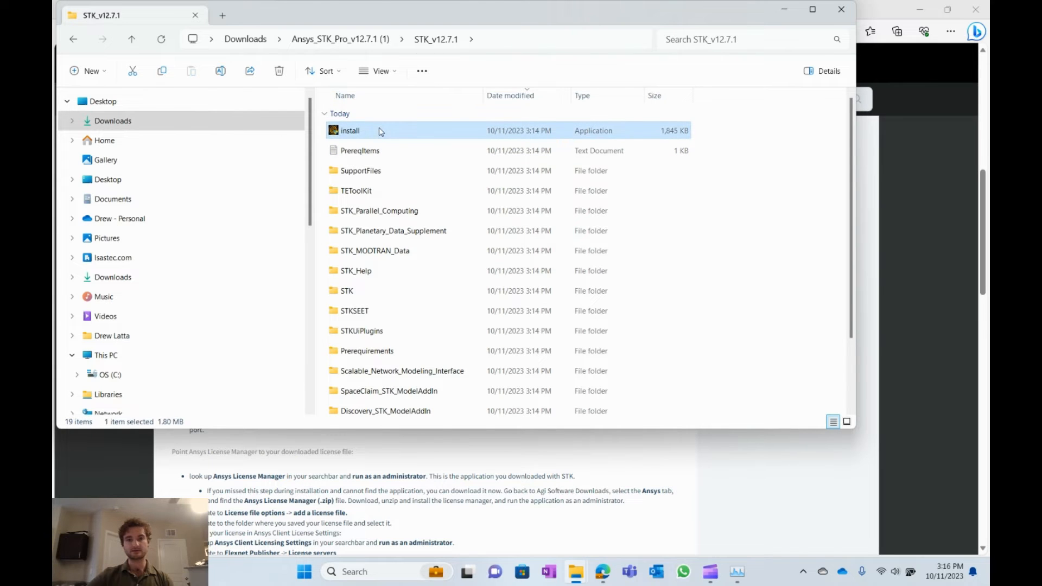
pyautogui.doubleClick(380, 132)
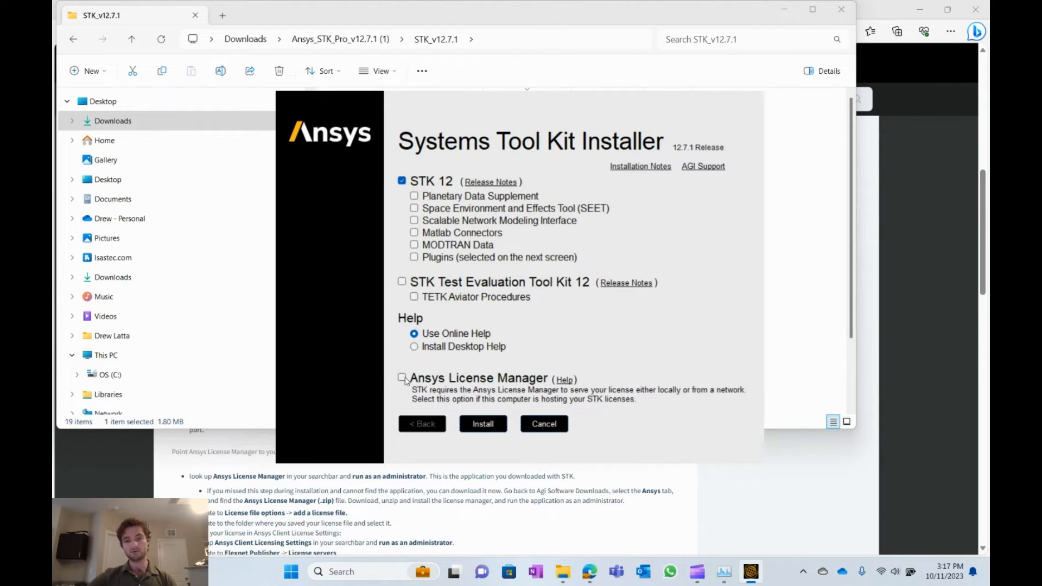
pyautogui.click(402, 377)
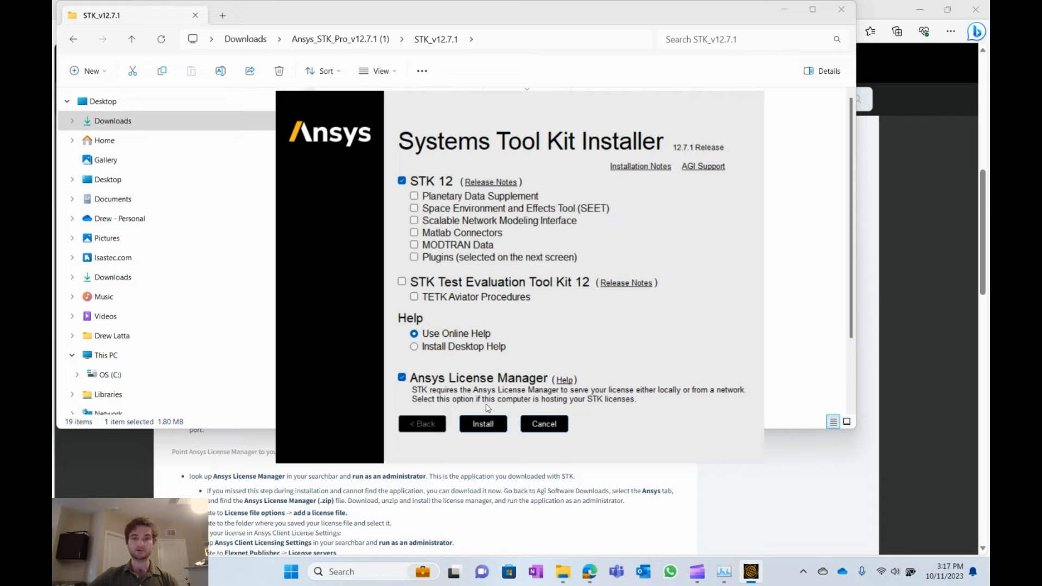
pyautogui.click(488, 424)
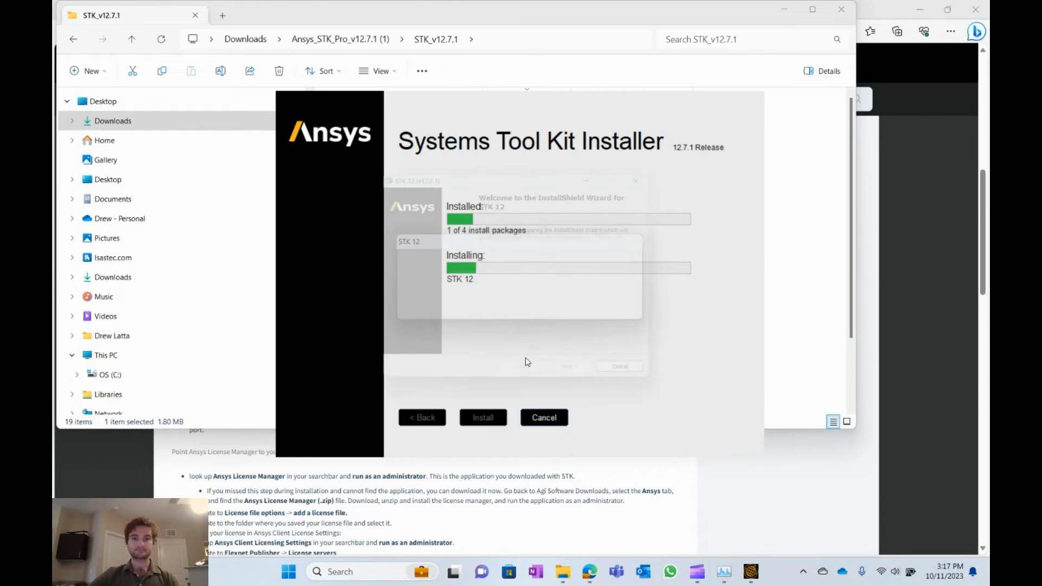
# Complete the STK 12 setup wizard, accepting the license agreement and keeping the destination C:\Program Files\AGI\STK 12\
pyautogui.click(579, 379)
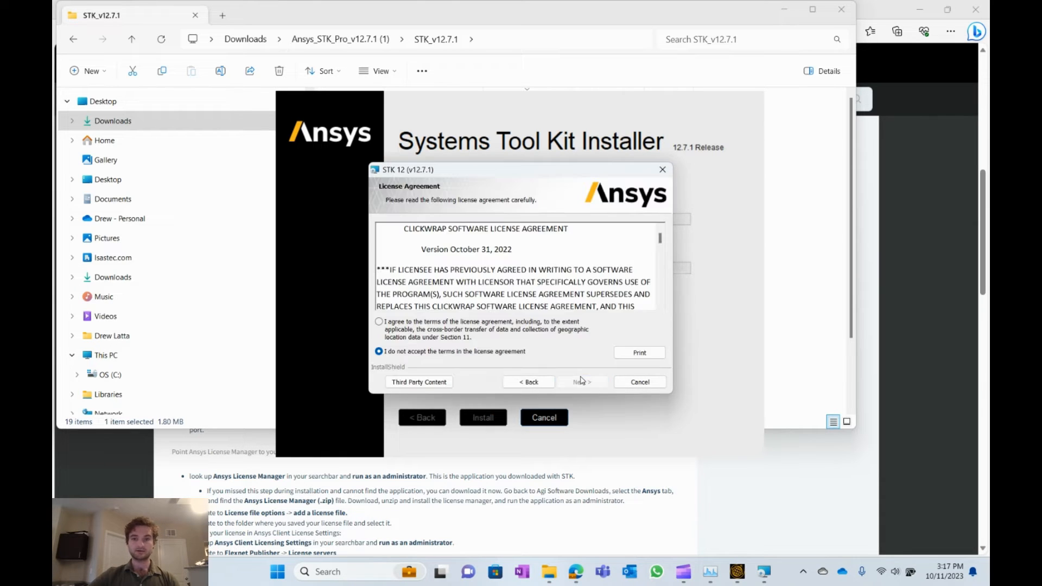
pyautogui.click(405, 324)
pyautogui.click(578, 383)
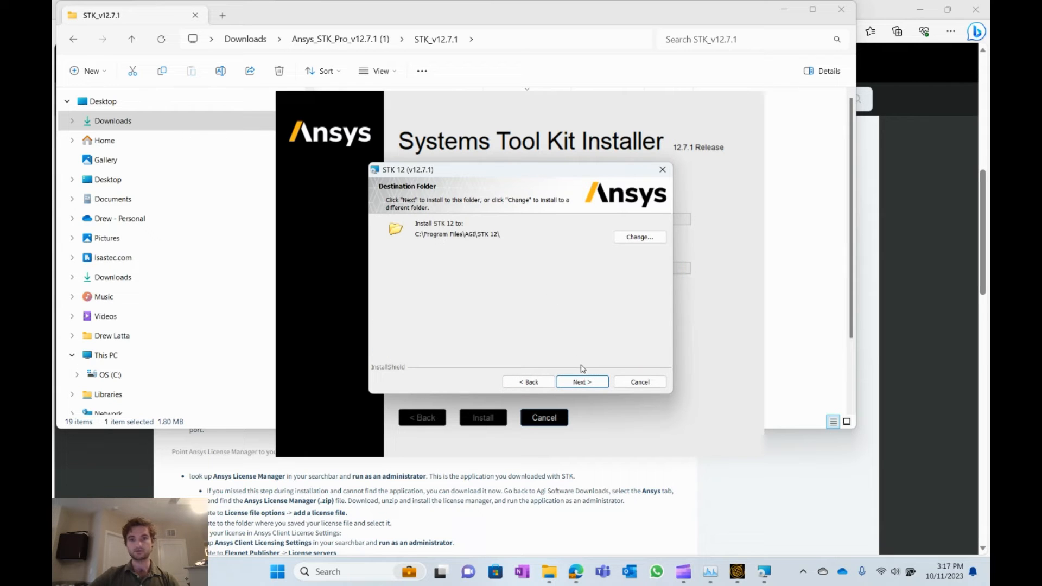
pyautogui.click(583, 382)
pyautogui.click(584, 383)
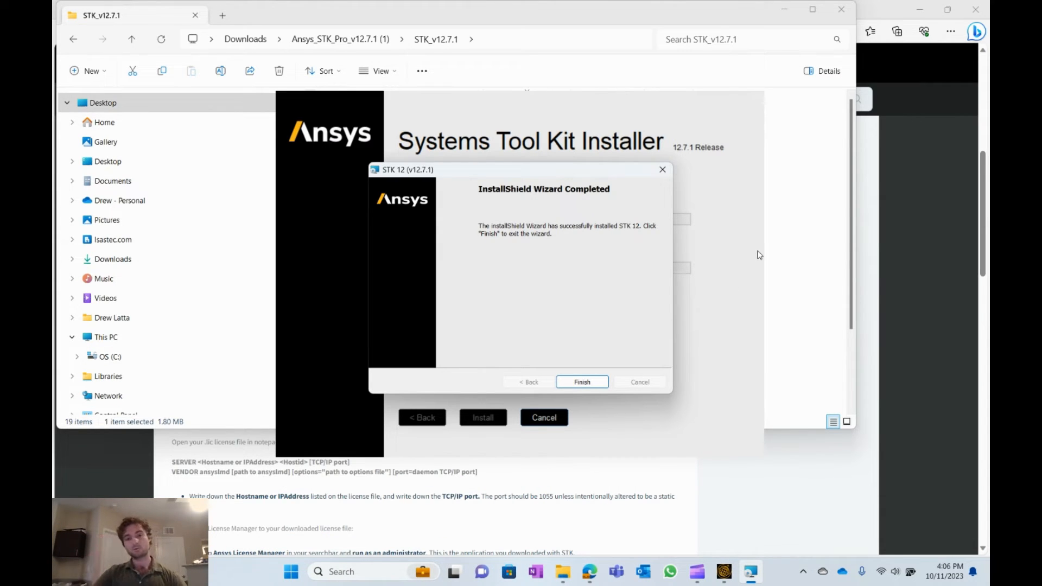
pyautogui.click(588, 383)
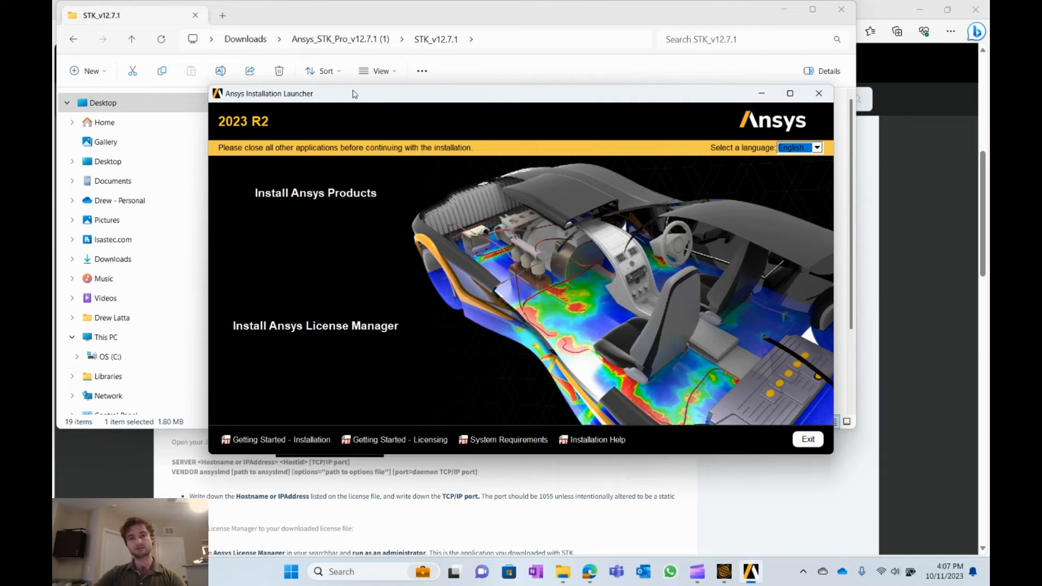
# Start installing the Ansys License Manager from the 2023 R2 launcher, acknowledge the shutdown warning and agree to the license terms
pyautogui.click(324, 330)
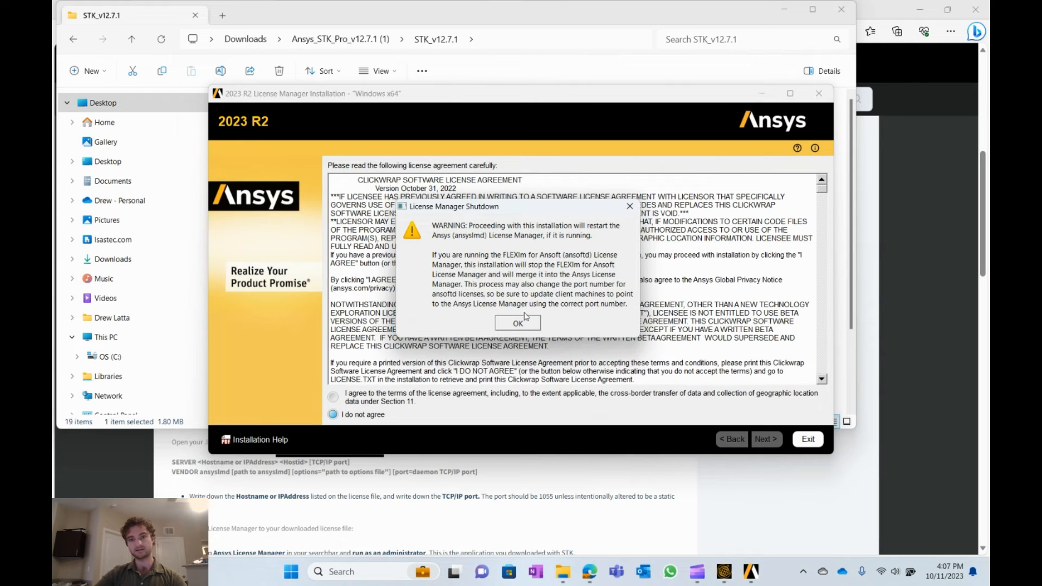
pyautogui.click(521, 322)
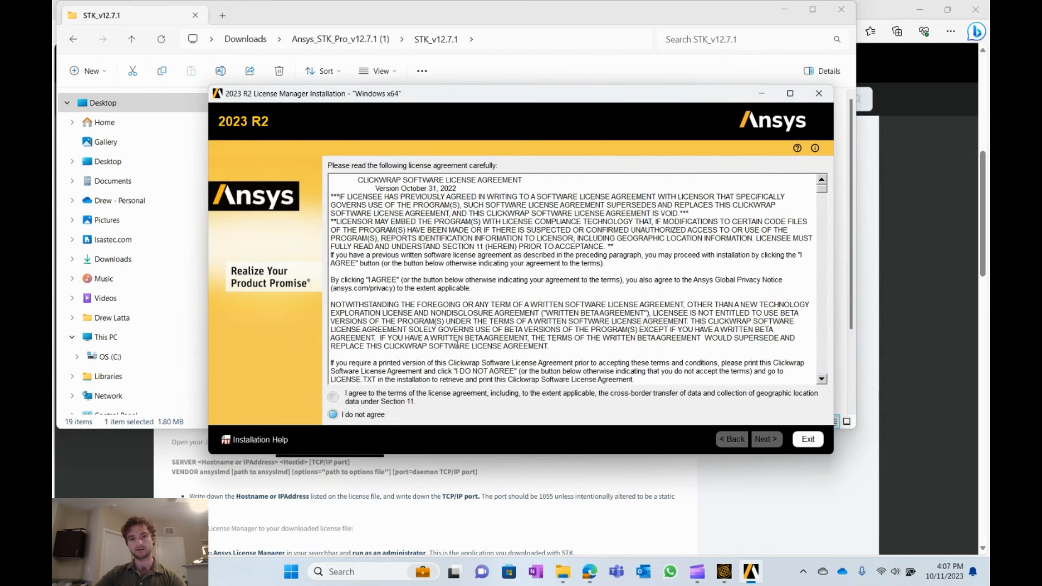
pyautogui.click(333, 397)
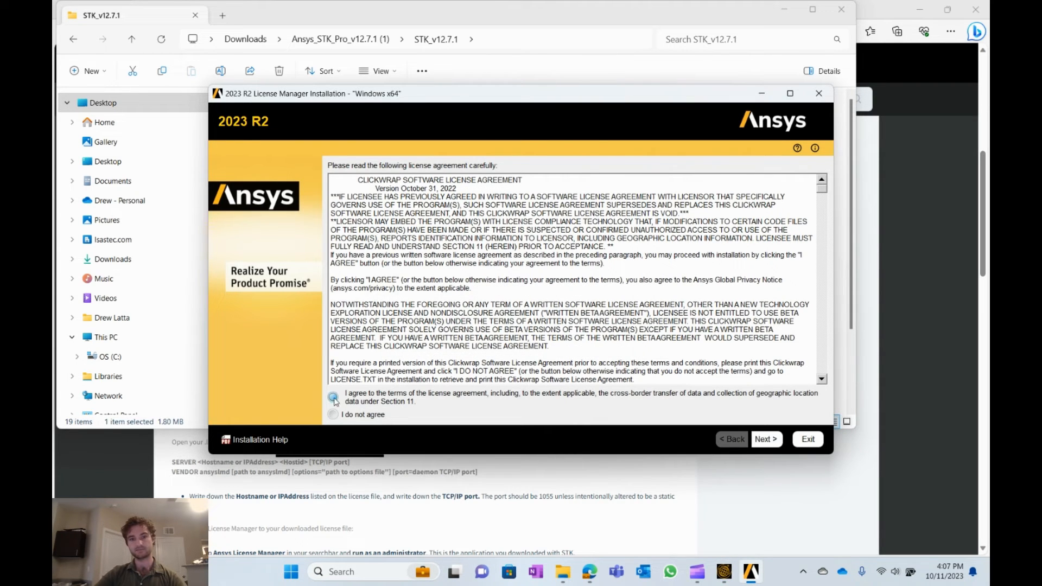
pyautogui.click(762, 439)
# Install the Ansys, Inc. License Manager in C:\Program Files\ANSYS Inc and exit the installer with the License Management Center set to launch
pyautogui.click(762, 440)
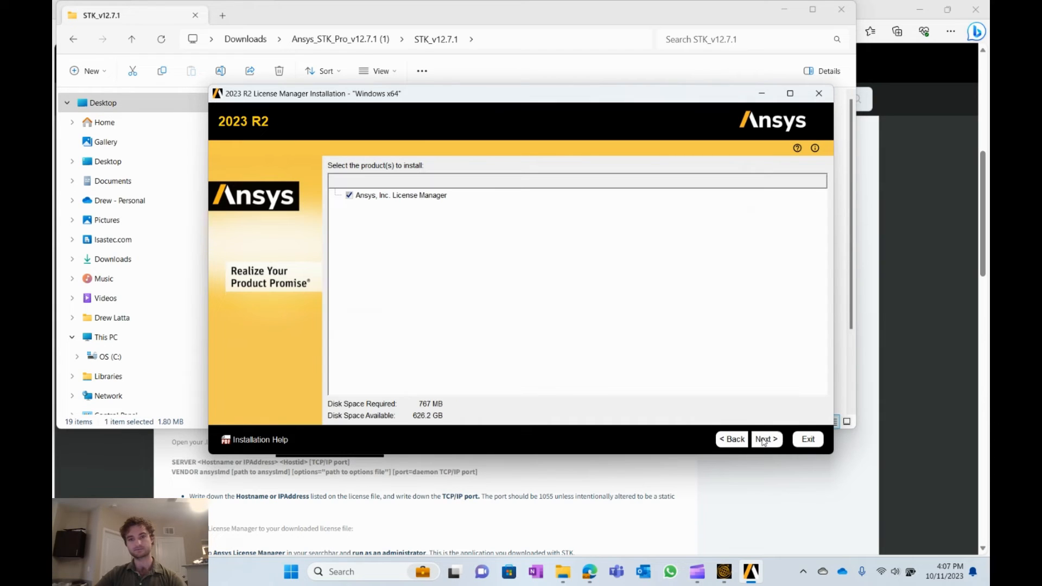
pyautogui.click(762, 440)
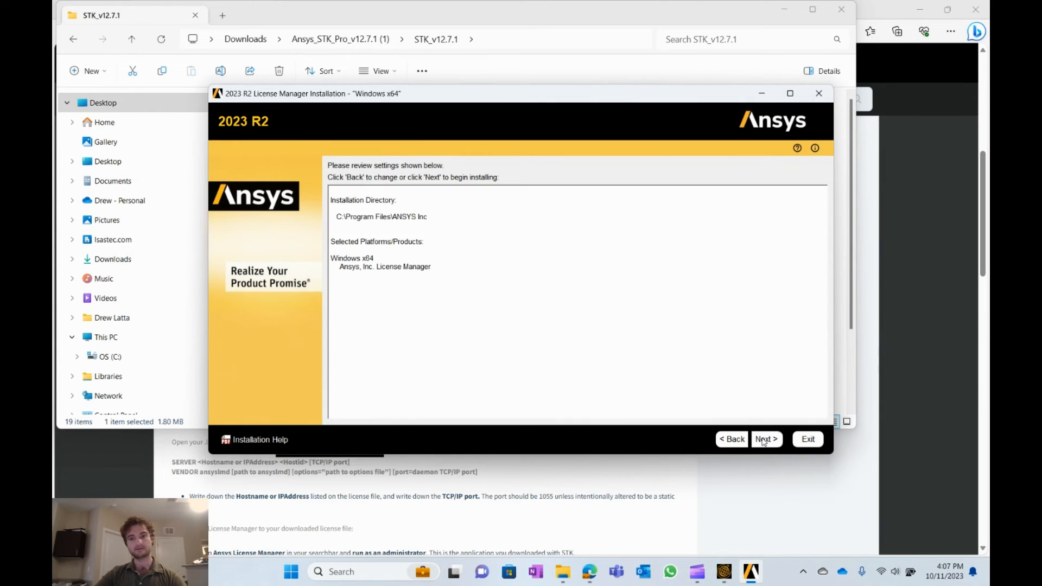
pyautogui.click(763, 440)
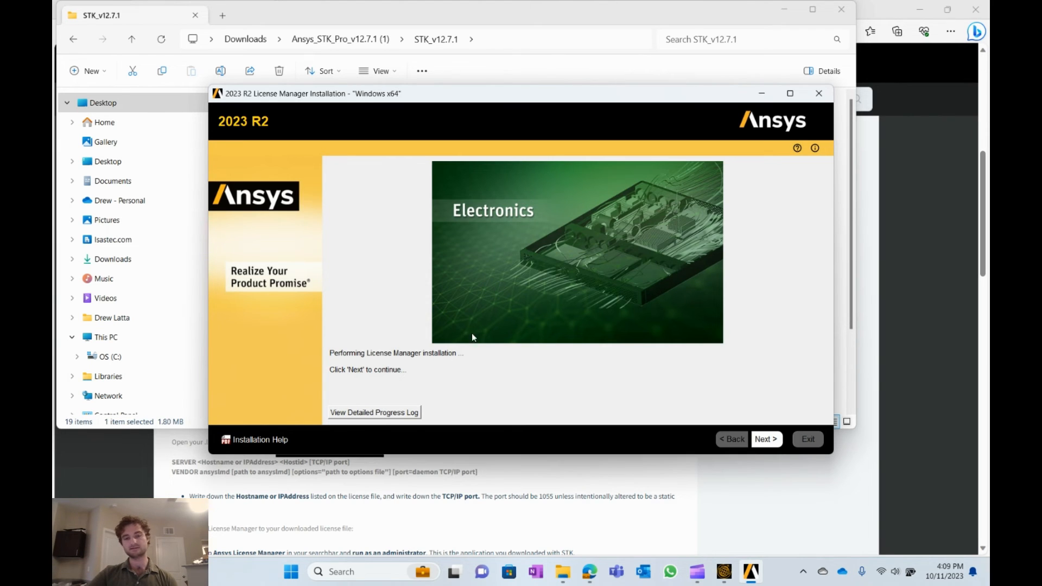
pyautogui.click(759, 436)
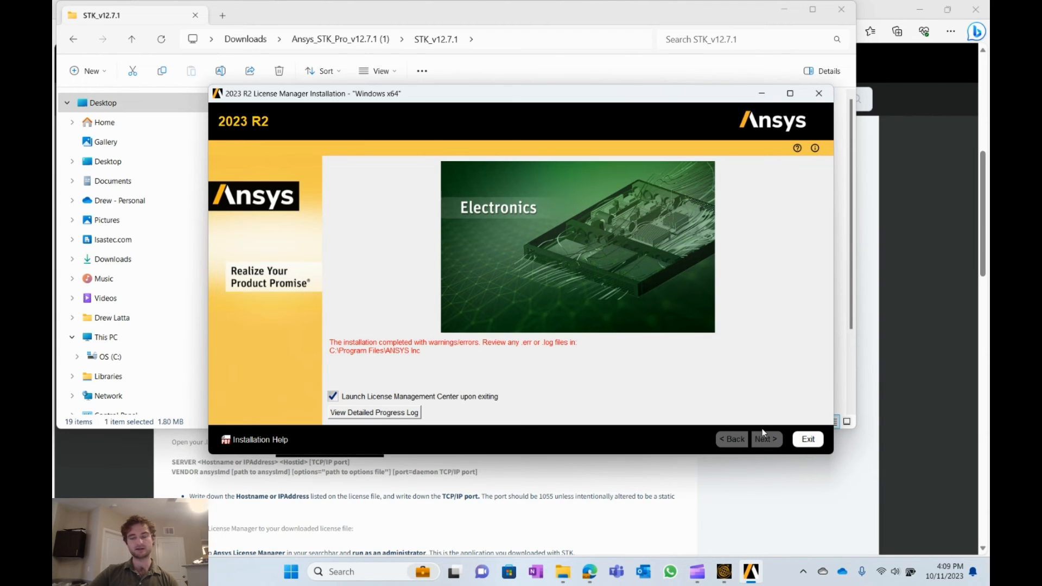
pyautogui.click(807, 440)
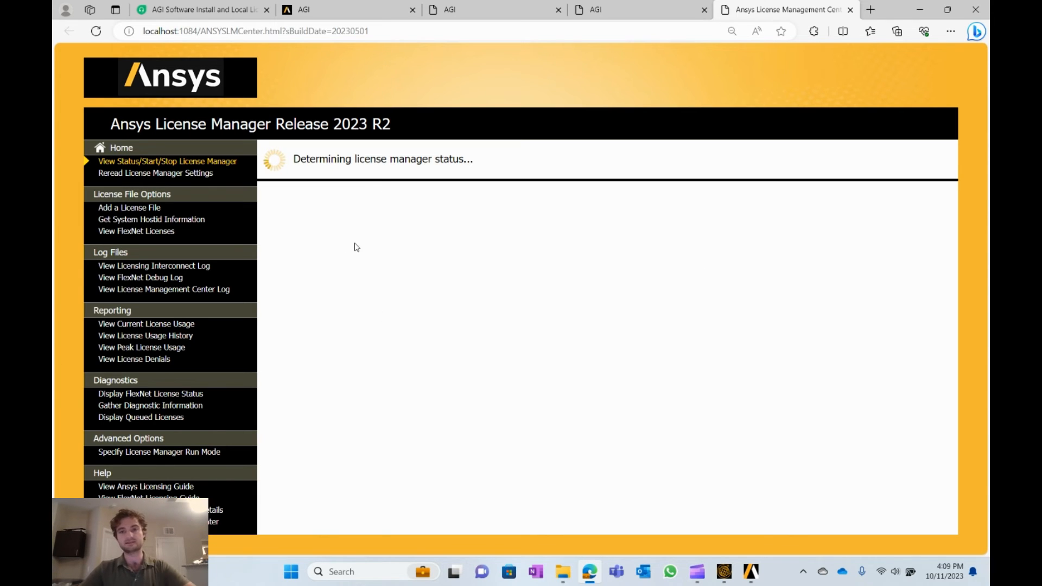
# Minimize the browser, the Ansys Installation Launcher and File Explorer, and move the Systems Tool Kit Installer window fully into view on the desktop
pyautogui.click(911, 12)
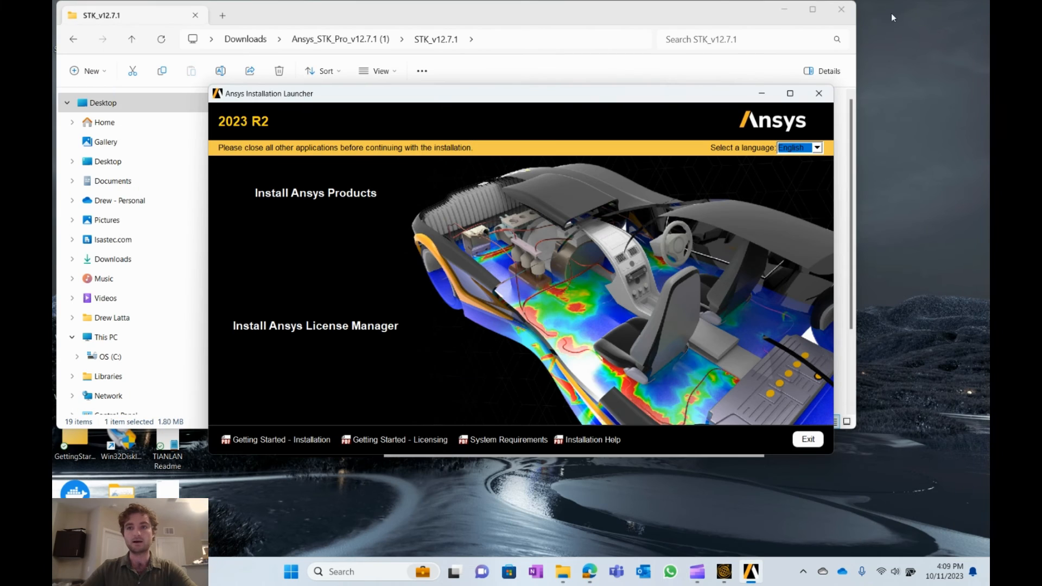
pyautogui.click(761, 95)
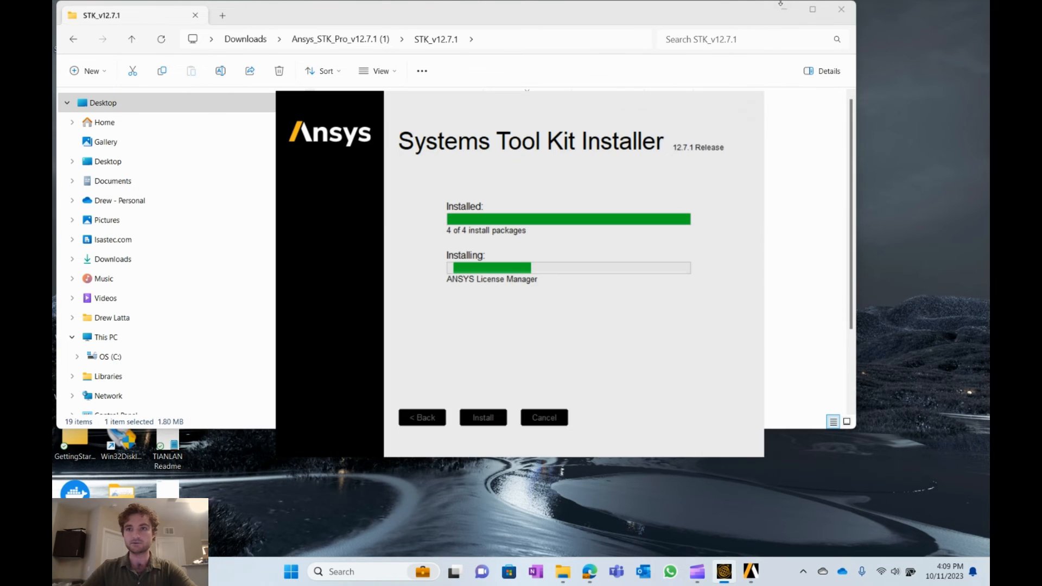
pyautogui.click(782, 11)
pyautogui.click(785, 10)
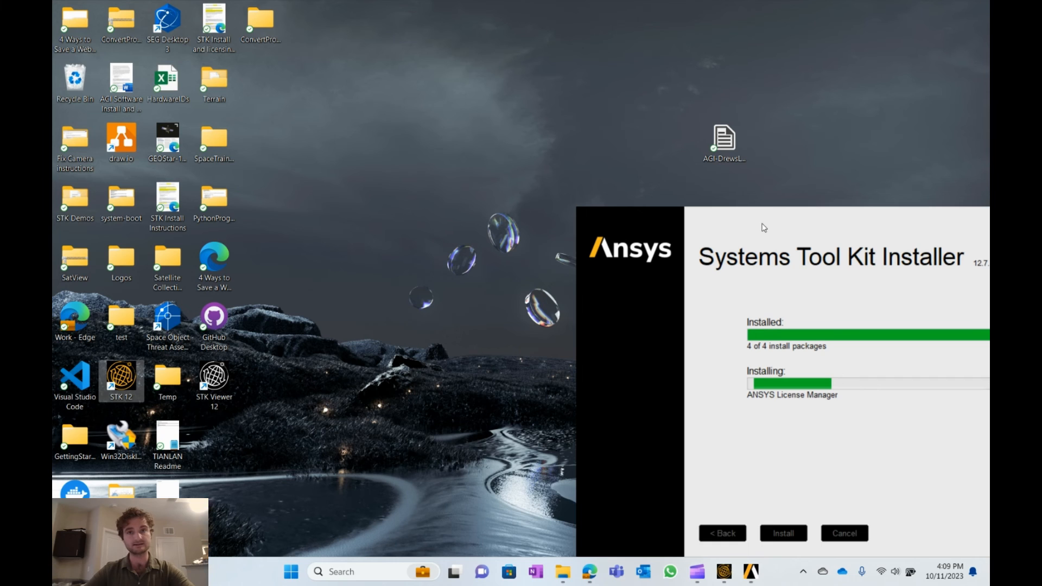
pyautogui.moveTo(763, 227); pyautogui.dragTo(664, 120)
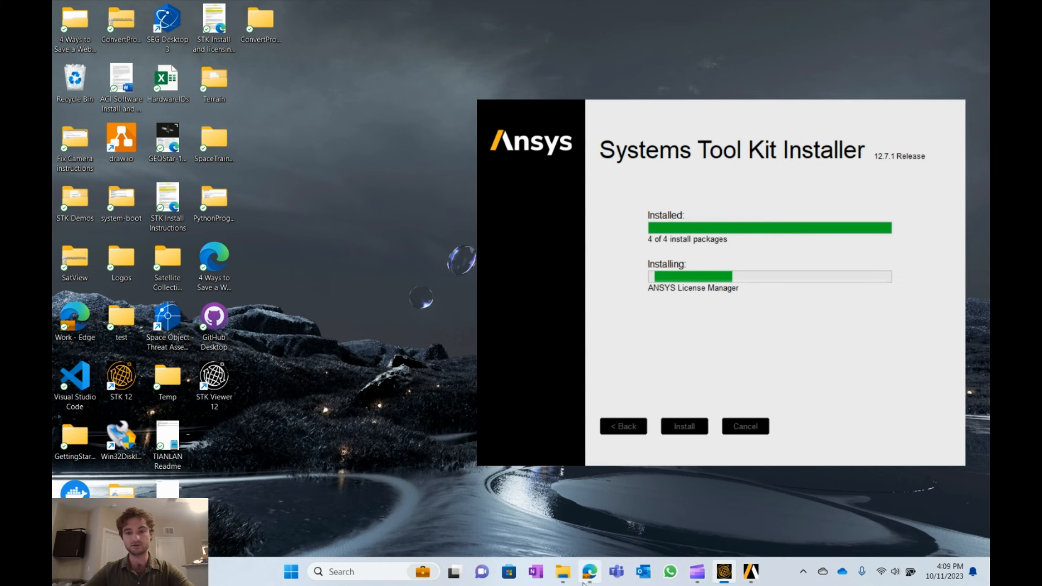
# Return File Explorer to the Downloads folder, dismiss the STK license prompt and select the extracted Ansys_STK_Pro_v12.7.1 (1) folder
pyautogui.moveTo(562, 574)
pyautogui.click(395, 498)
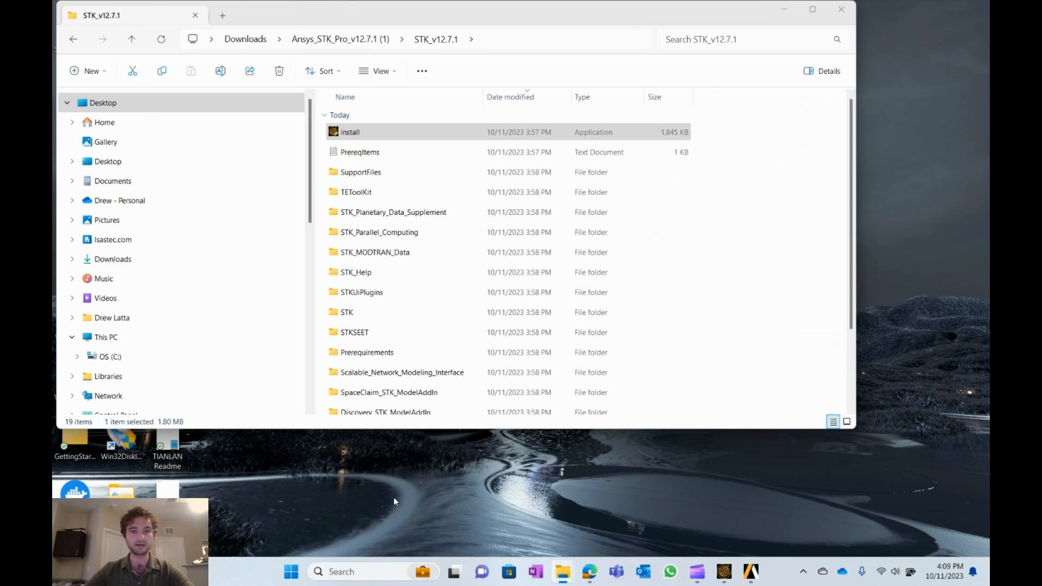
pyautogui.click(366, 44)
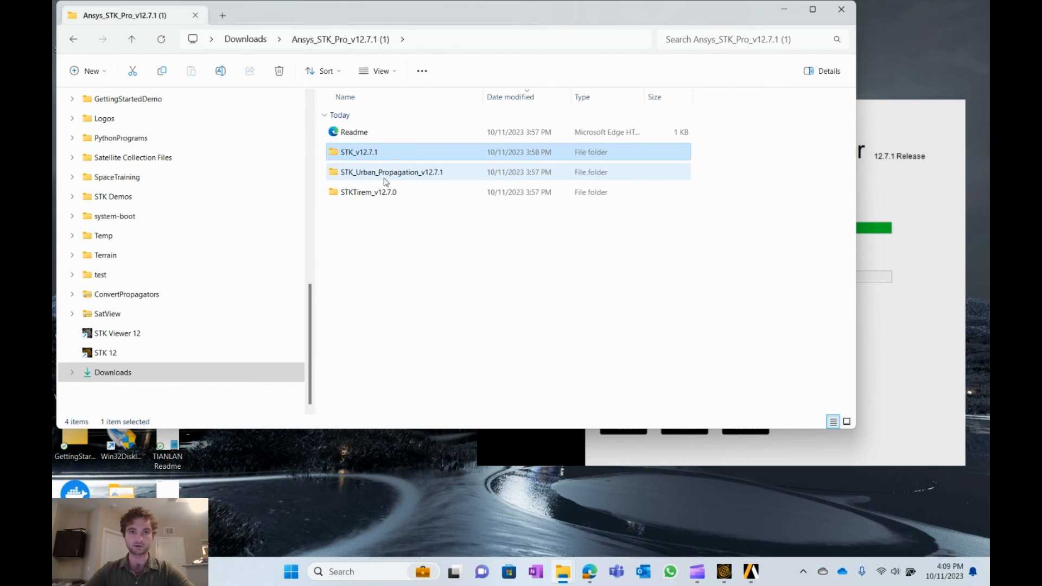
pyautogui.click(249, 39)
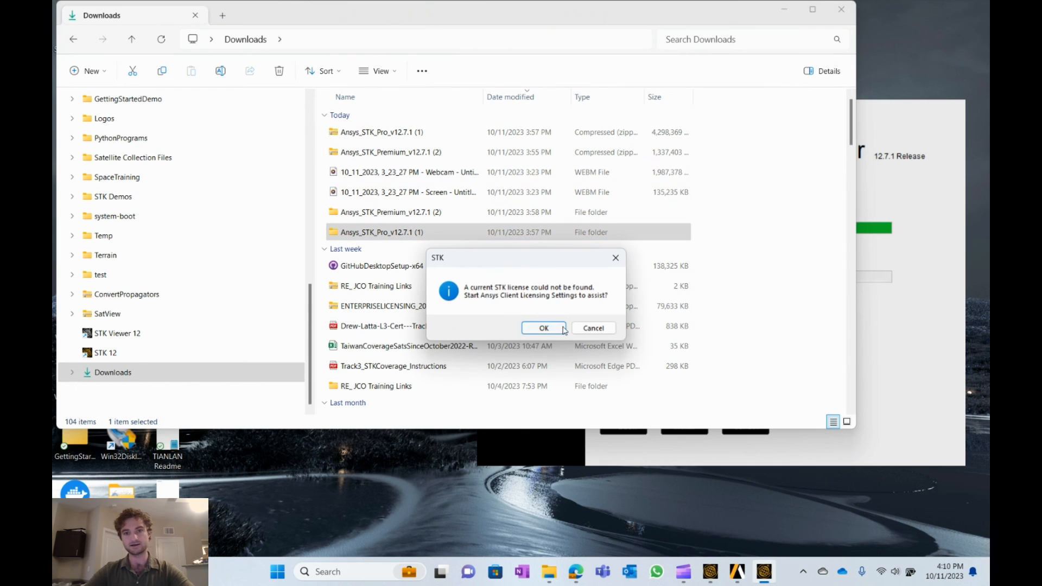
pyautogui.click(615, 258)
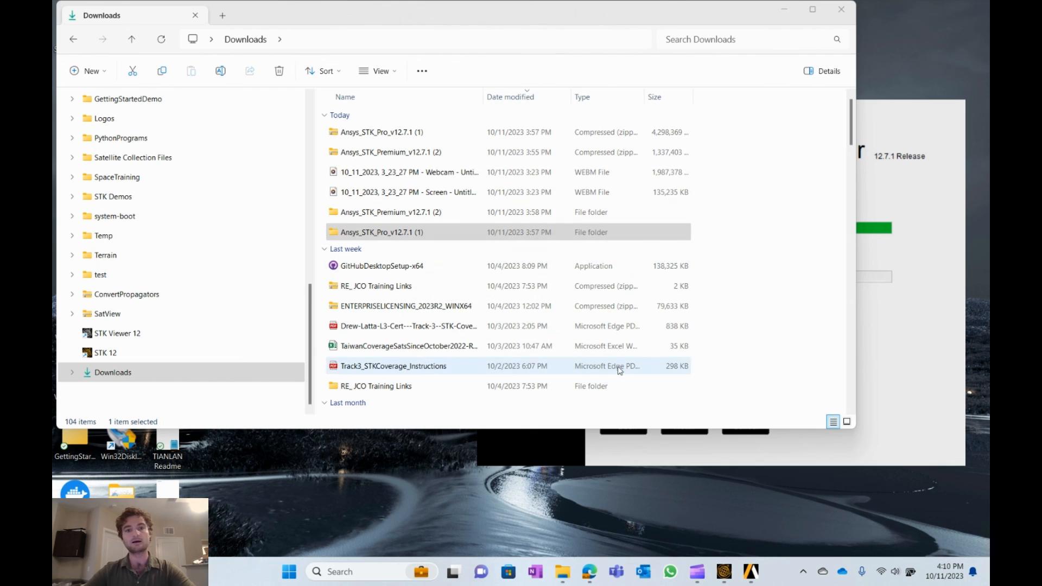
pyautogui.click(448, 228)
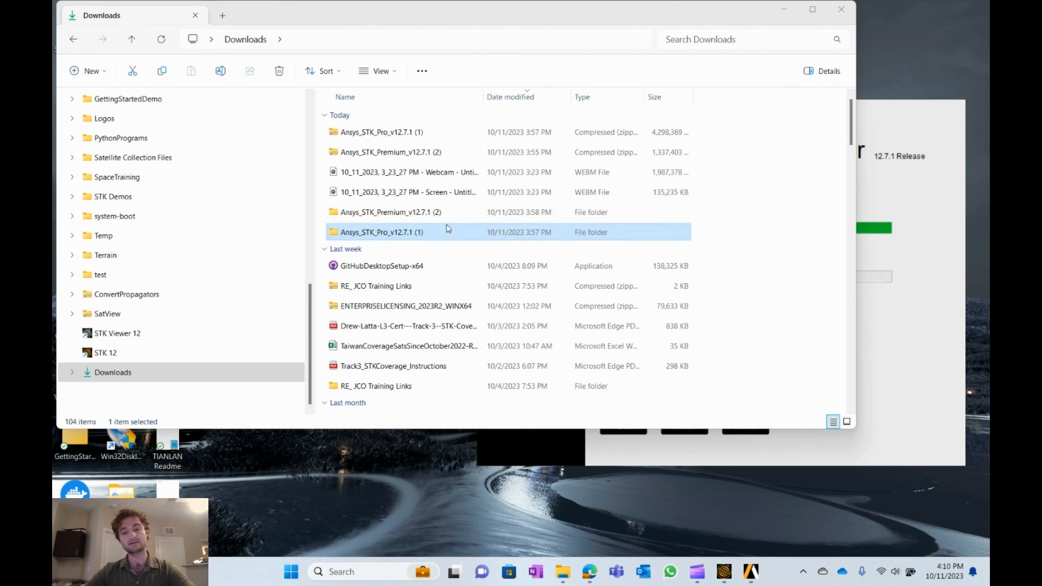